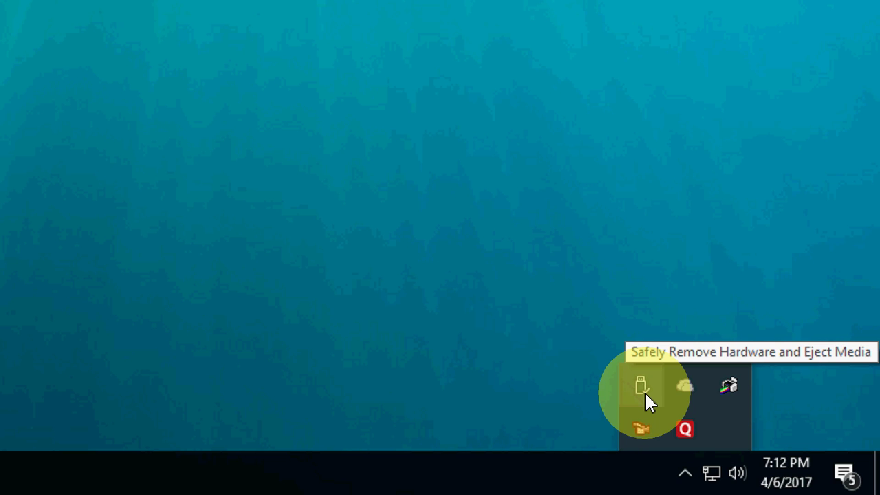
- Show the Safely Remove Hardware and Eject Media options for the connected storage device, and dismiss them
{"action": "left_click", "coordinate": [646, 395]}
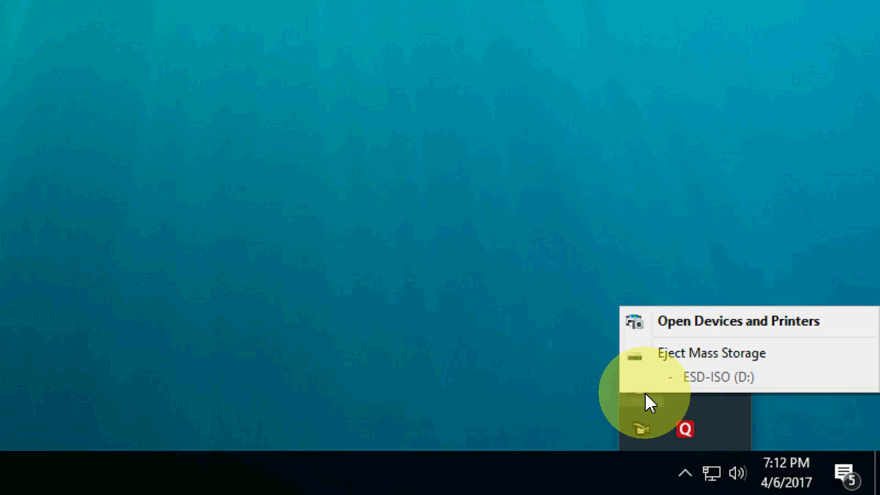
{"action": "left_click", "coordinate": [407, 108]}
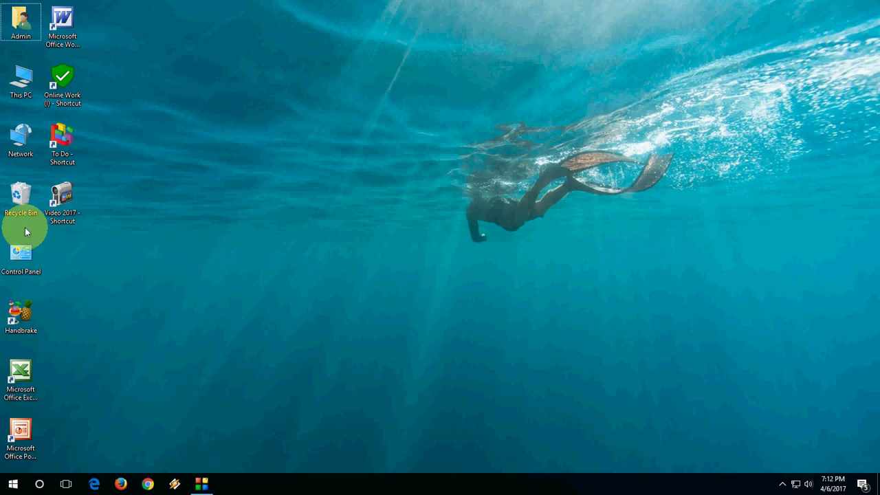
- Open Control Panel and switch its view to Large icons
{"action": "left_click", "coordinate": [18, 263]}
{"action": "double_click", "coordinate": [19, 263]}
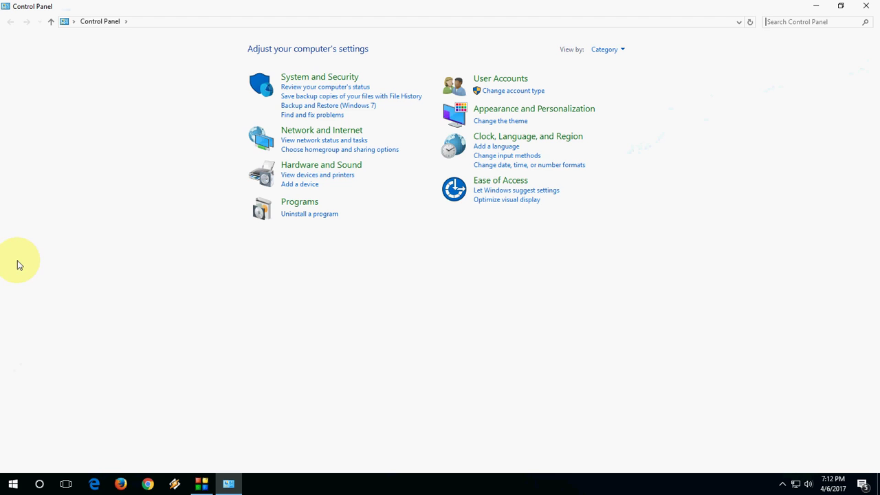
{"action": "left_click", "coordinate": [546, 63]}
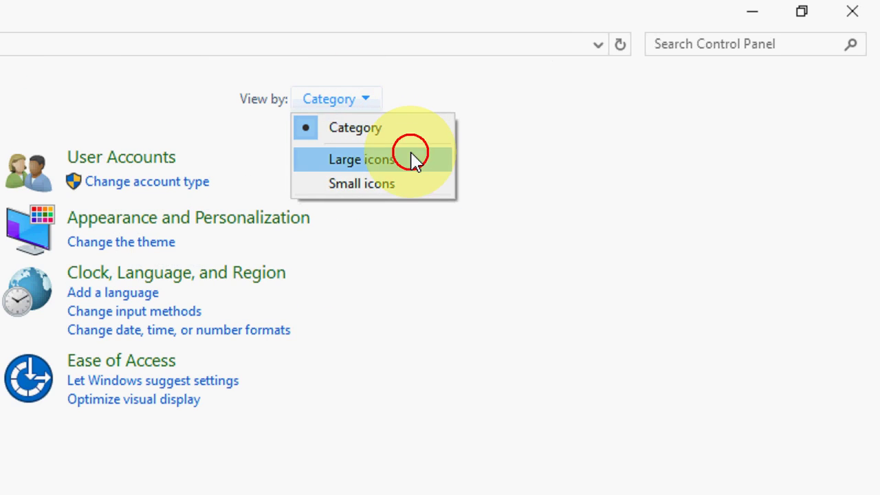
{"action": "left_click", "coordinate": [411, 159]}
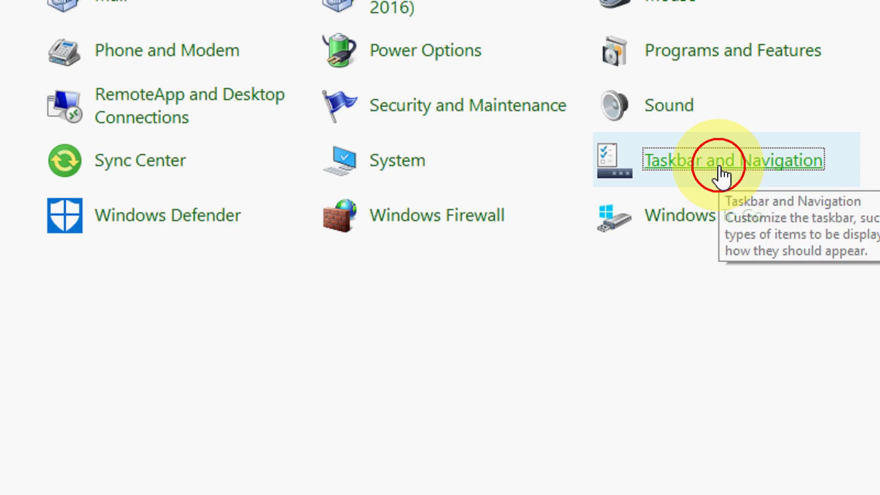
- Open the Taskbar and Navigation settings and go to the selection of icons that appear on the taskbar
{"action": "left_click", "coordinate": [721, 176]}
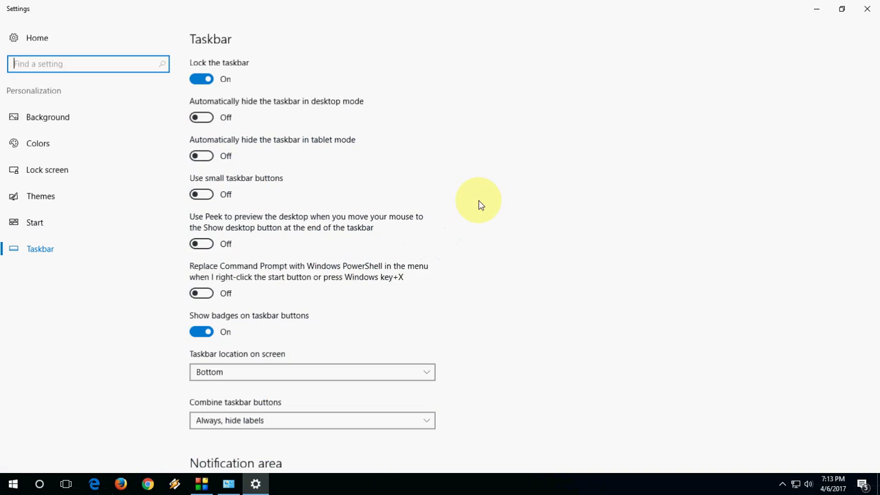
{"action": "scroll", "coordinate": [330, 213], "scroll_direction": "down", "scroll_amount": 5}
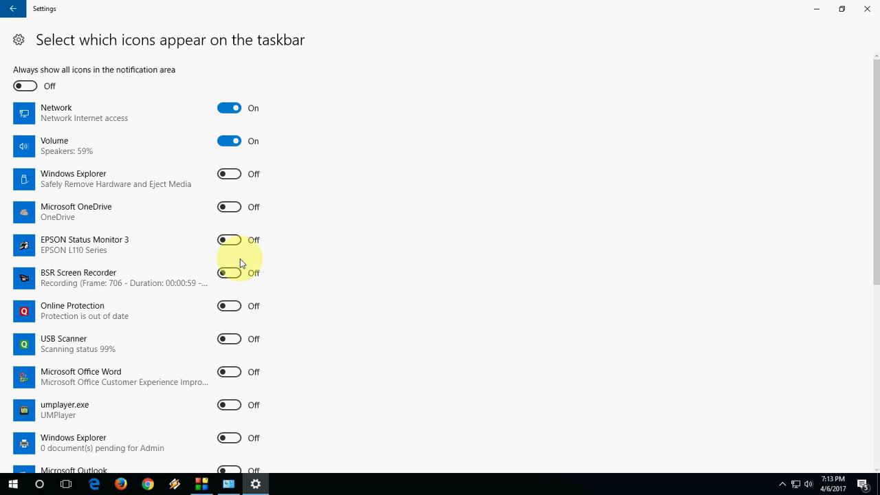
- Examine the whole list of notification area icons and their on/off states to locate the Safely Remove Hardware entry
{"action": "scroll", "coordinate": [240, 258], "scroll_direction": "down", "scroll_amount": 5}
{"action": "scroll", "coordinate": [240, 258], "scroll_direction": "down", "scroll_amount": 4}
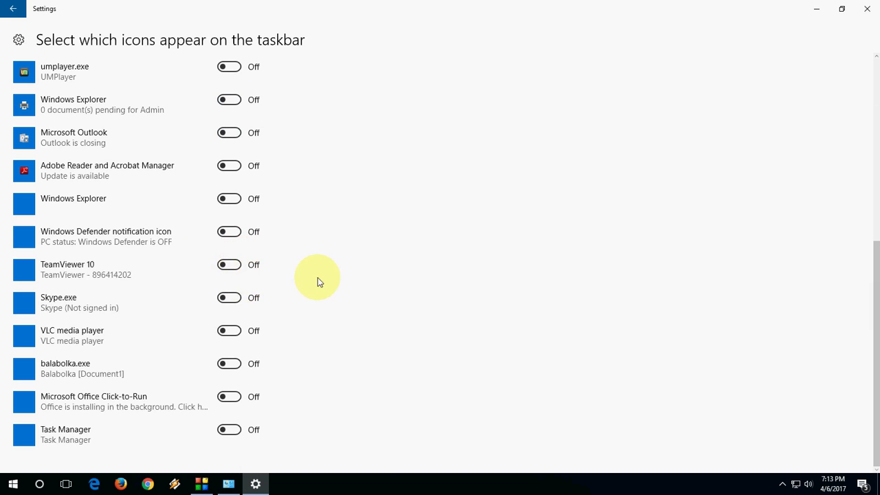
{"action": "scroll", "coordinate": [288, 273], "scroll_direction": "up", "scroll_amount": 3}
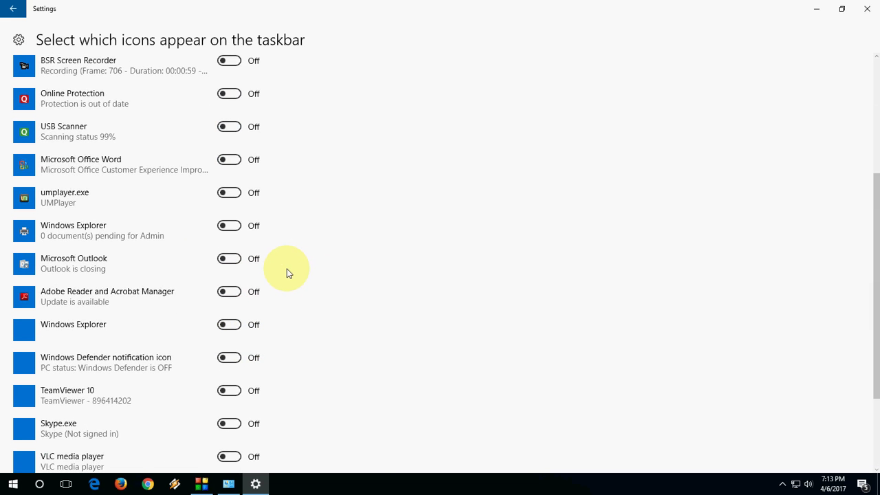
{"action": "scroll", "coordinate": [287, 273], "scroll_direction": "up", "scroll_amount": 5}
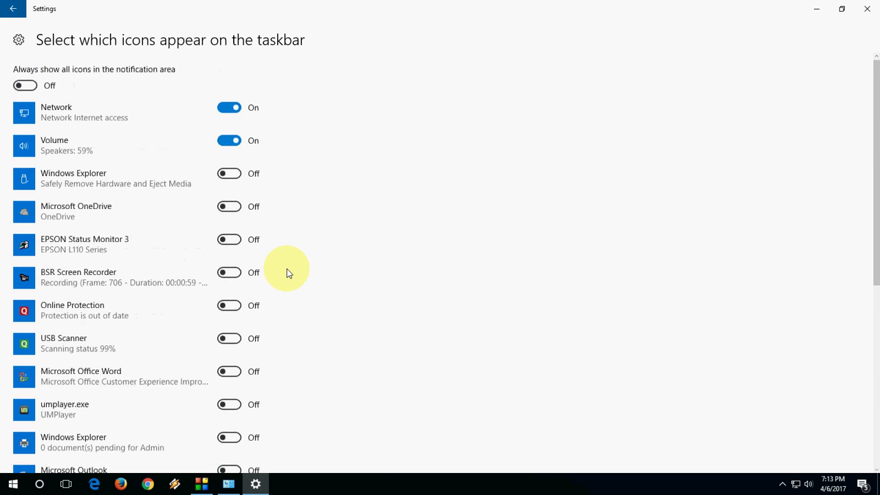
{"action": "scroll", "coordinate": [287, 273], "scroll_direction": "down", "scroll_amount": 3}
{"action": "scroll", "coordinate": [287, 273], "scroll_direction": "down", "scroll_amount": 5}
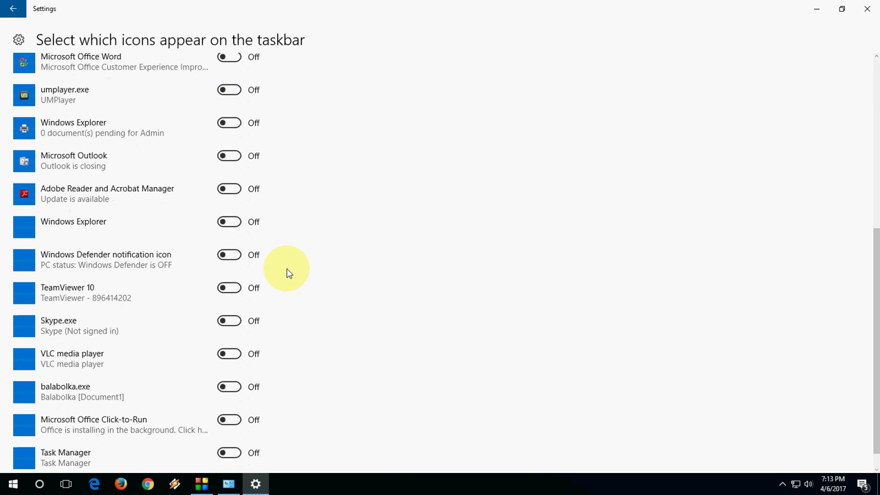
{"action": "scroll", "coordinate": [288, 273], "scroll_direction": "down", "scroll_amount": 1}
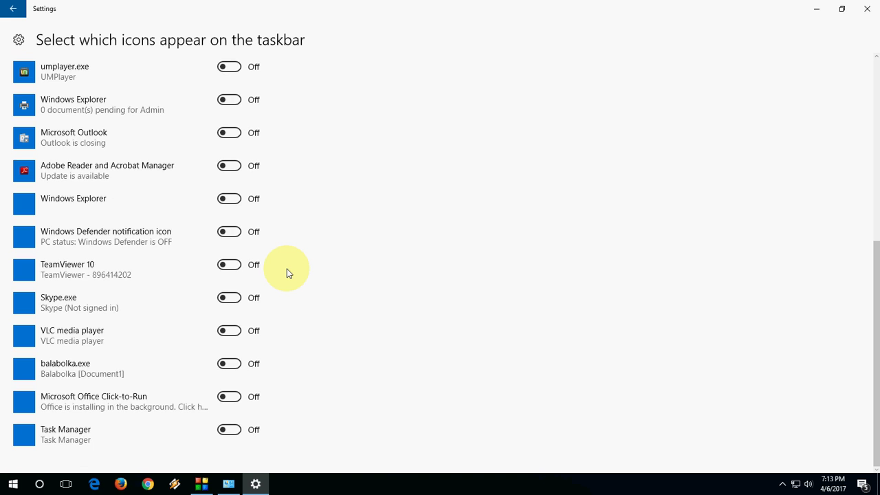
{"action": "scroll", "coordinate": [287, 273], "scroll_direction": "up", "scroll_amount": 3}
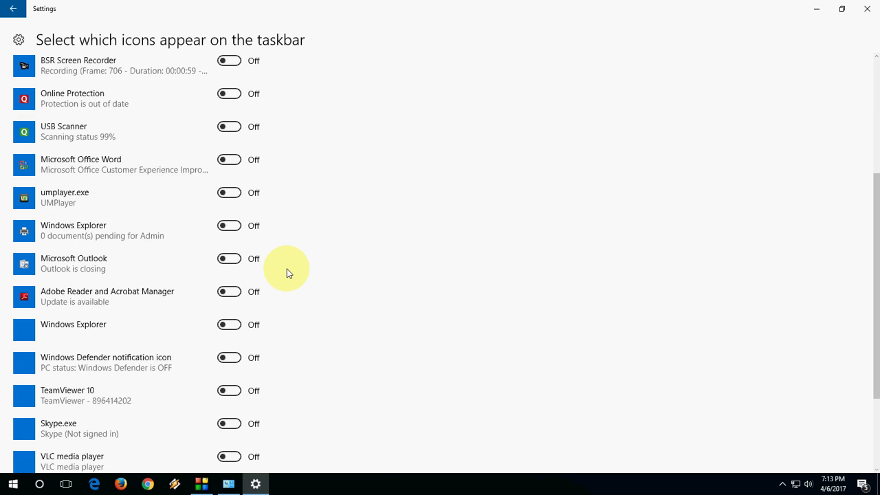
{"action": "scroll", "coordinate": [287, 273], "scroll_direction": "up", "scroll_amount": 5}
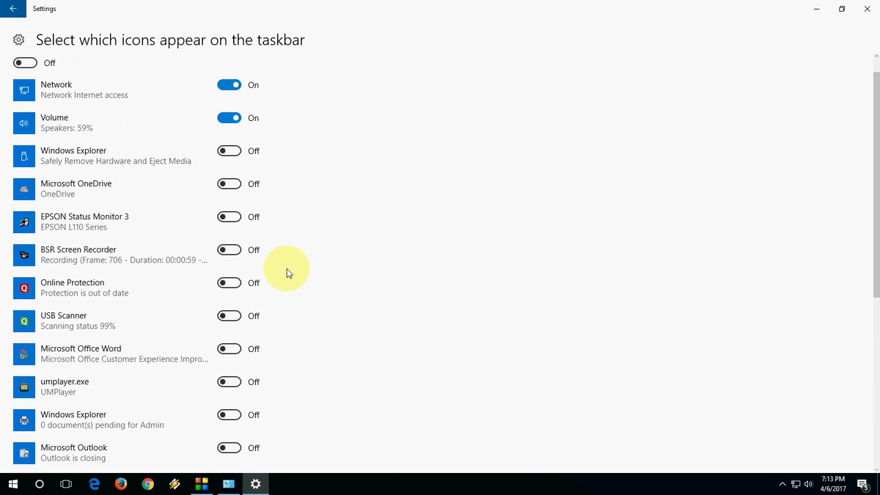
{"action": "scroll", "coordinate": [317, 268], "scroll_direction": "up", "scroll_amount": 1}
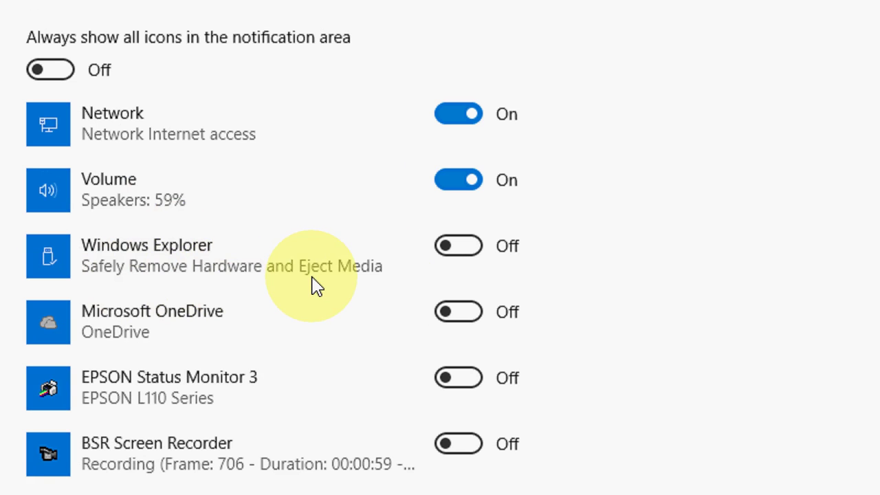
- Turn on the Windows Explorer Safely Remove Hardware and Eject Media icon for the taskbar, and close Settings and Control Panel
{"action": "left_click", "coordinate": [475, 260]}
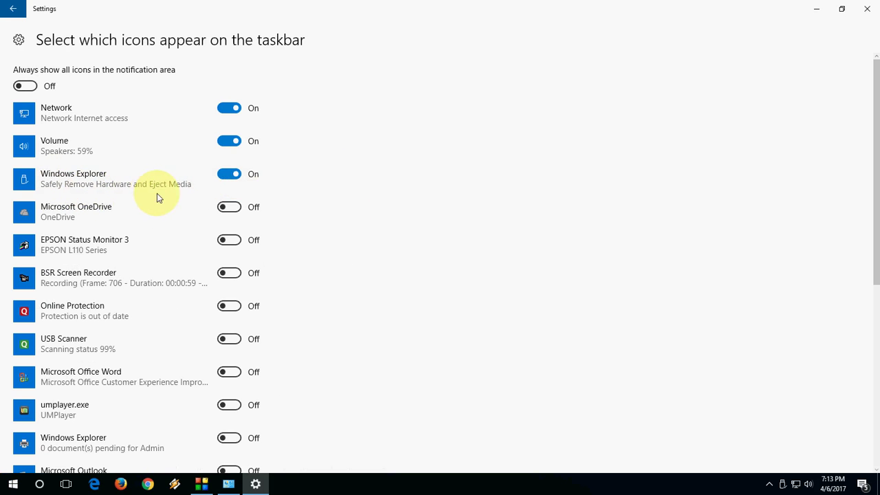
{"action": "left_click", "coordinate": [867, 8]}
{"action": "left_click", "coordinate": [867, 8]}
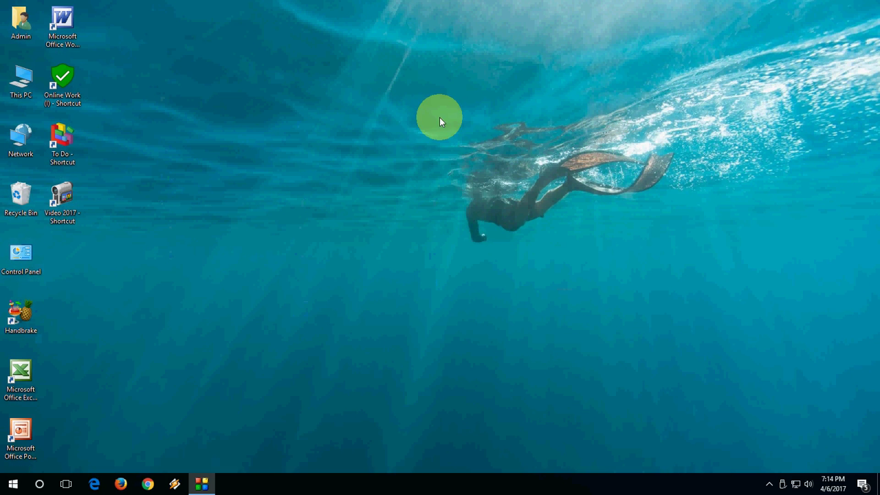
{"action": "right_click", "coordinate": [404, 133]}
{"action": "left_click", "coordinate": [425, 161]}
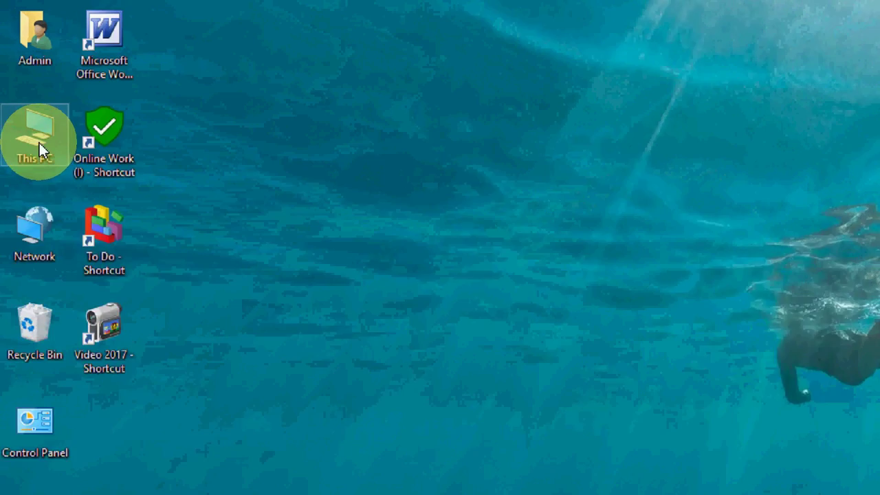
- Open Computer Management for This PC and expand the disk drives in Device Manager
{"action": "right_click", "coordinate": [23, 87]}
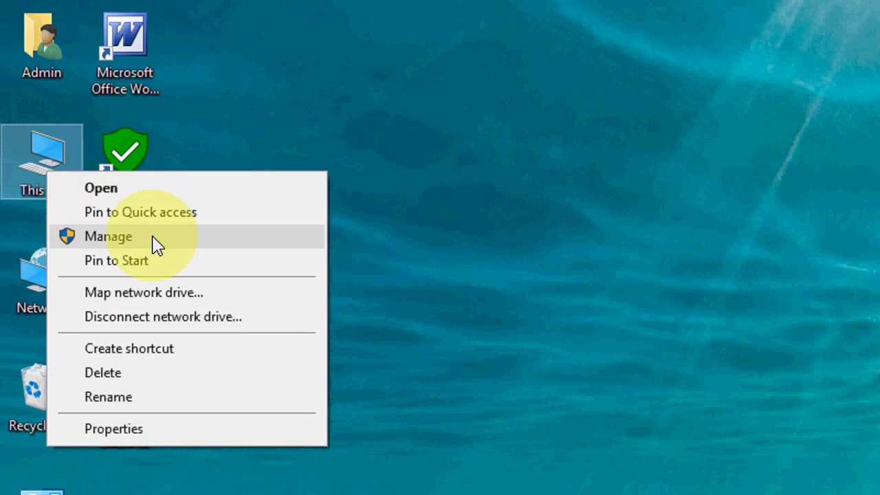
{"action": "left_click", "coordinate": [154, 241]}
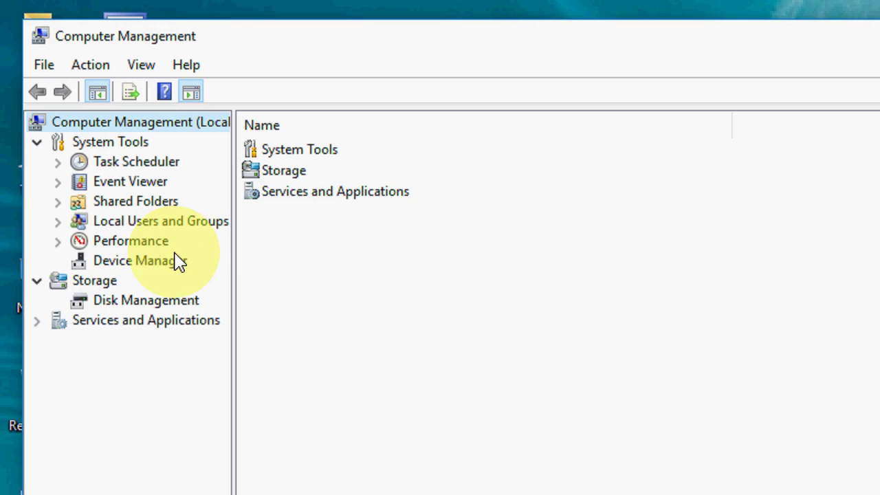
{"action": "left_click", "coordinate": [172, 260]}
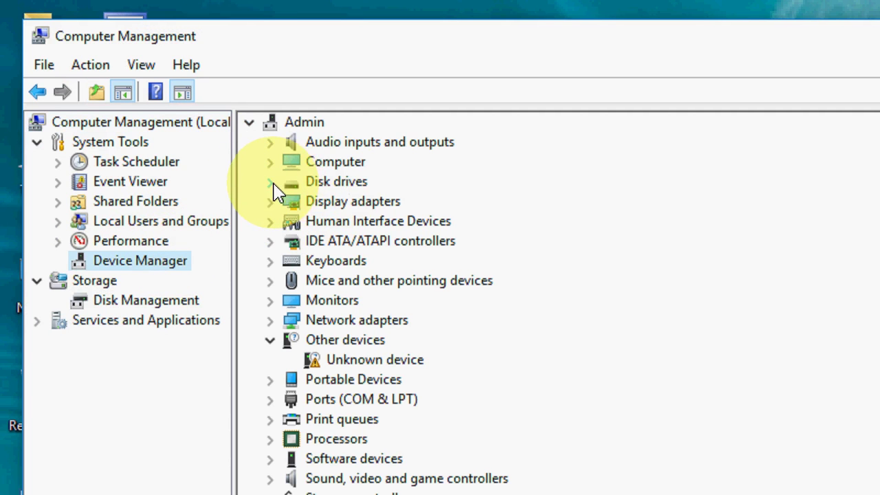
{"action": "left_click", "coordinate": [272, 183]}
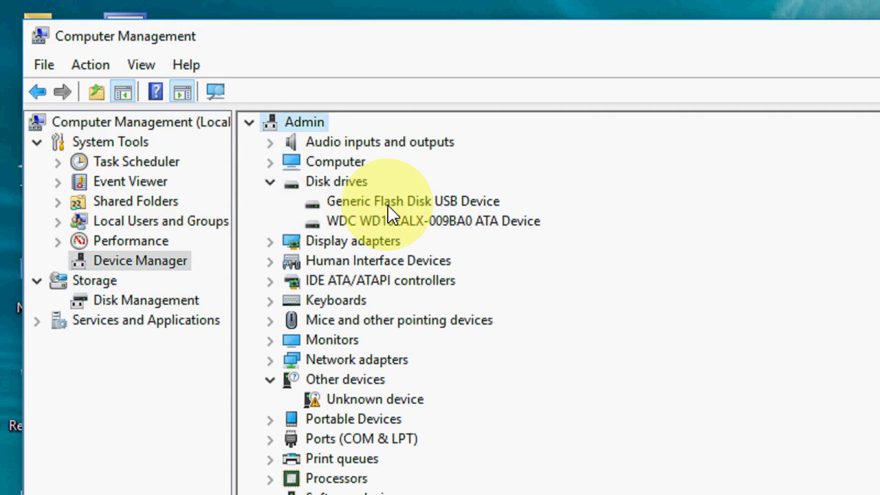
- Set the removal policy of the Generic Flash Disk USB Device to Better performance, and close Computer Management
{"action": "right_click", "coordinate": [412, 202]}
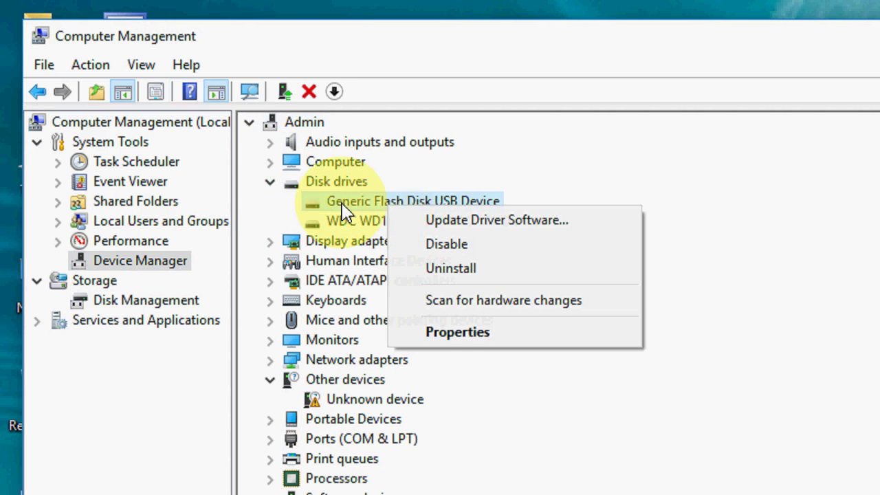
{"action": "left_click", "coordinate": [491, 334]}
{"action": "left_click", "coordinate": [430, 210]}
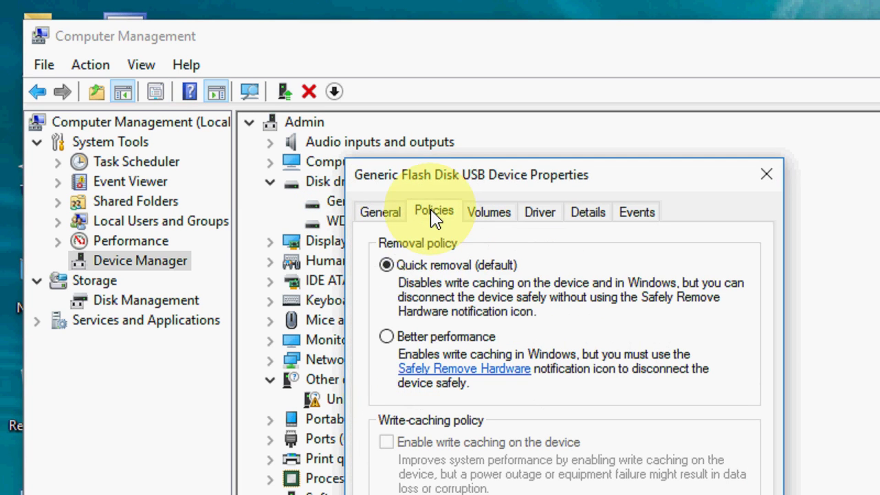
{"action": "left_click", "coordinate": [389, 336]}
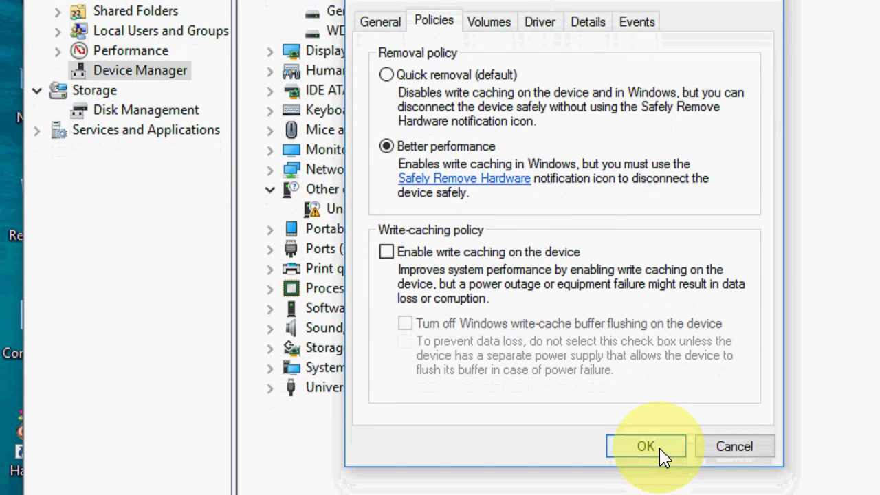
{"action": "key", "text": "Return"}
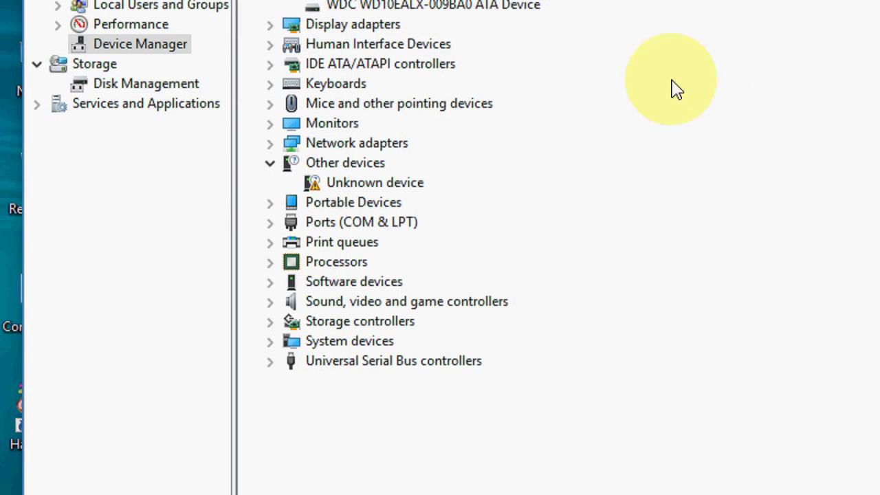
{"action": "left_click", "coordinate": [801, 16]}
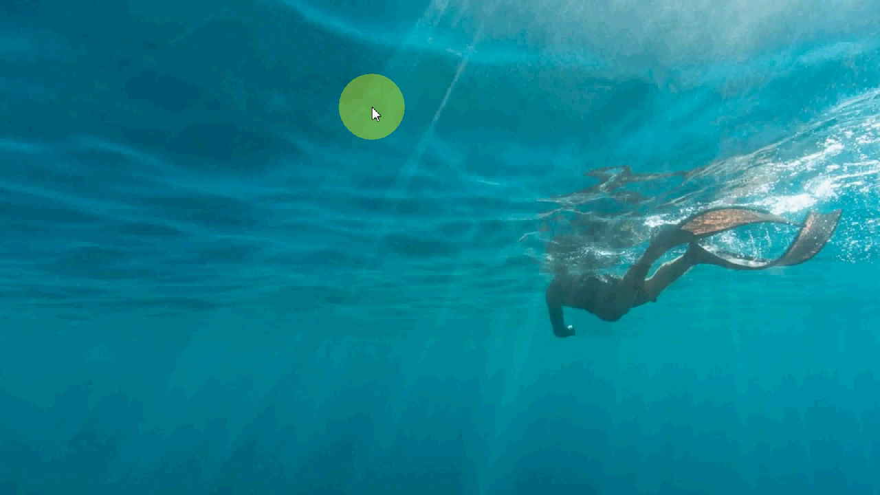
{"action": "right_click", "coordinate": [167, 212]}
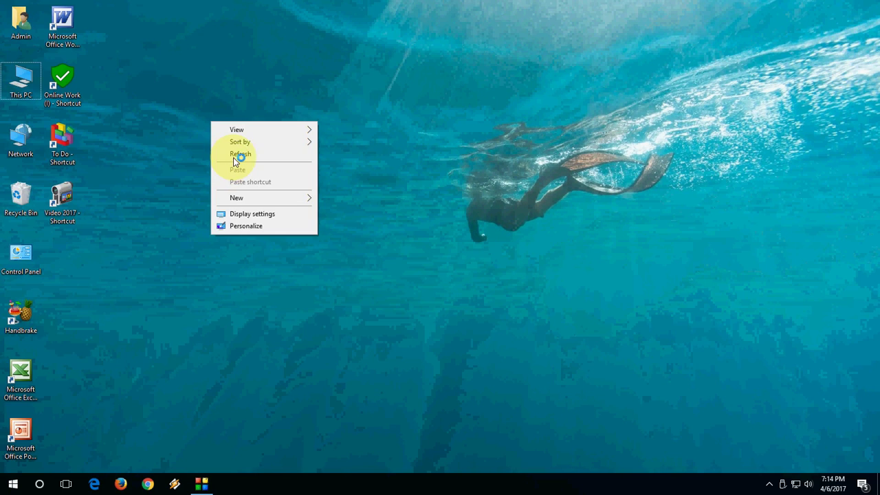
{"action": "right_click", "coordinate": [168, 212]}
{"action": "left_click", "coordinate": [220, 182]}
{"action": "right_click", "coordinate": [201, 177]}
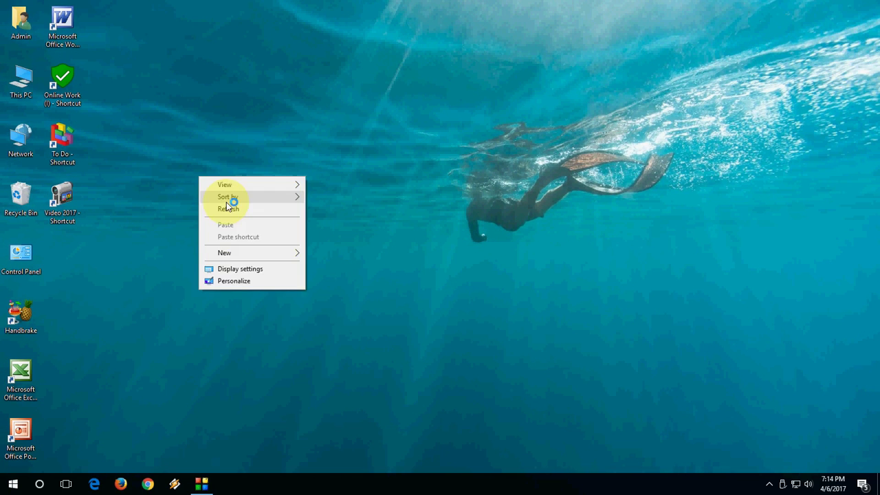
{"action": "left_click", "coordinate": [228, 210]}
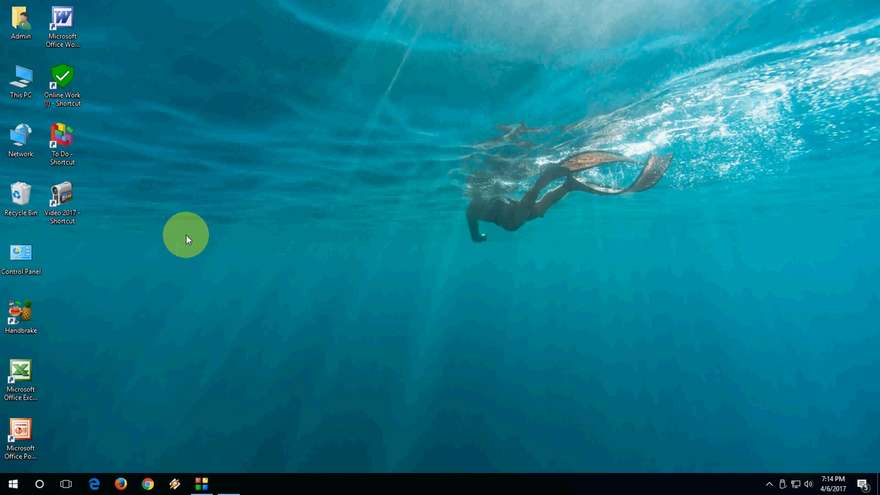
- Run "rundll32 shell32.dll,Control_RunDLL hotplug.dll" to view the Safely Remove Hardware dialog, and close the dialog
{"action": "key", "text": "super+r"}
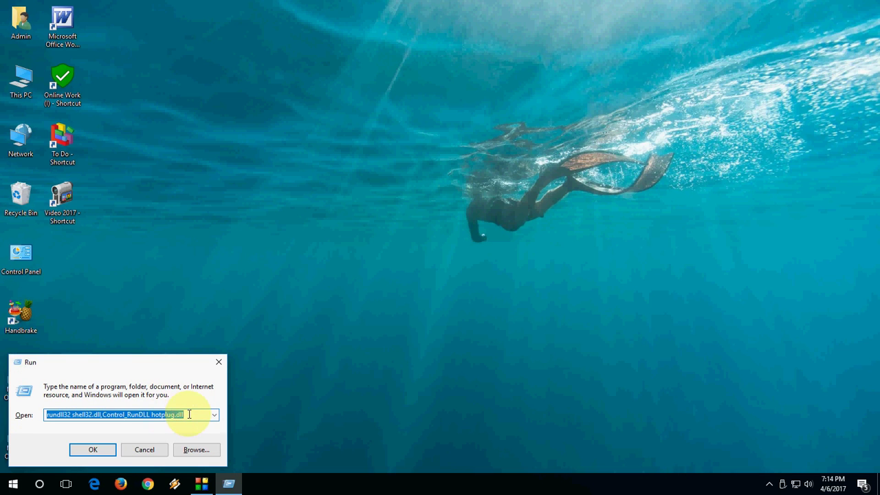
{"action": "key", "text": "End"}
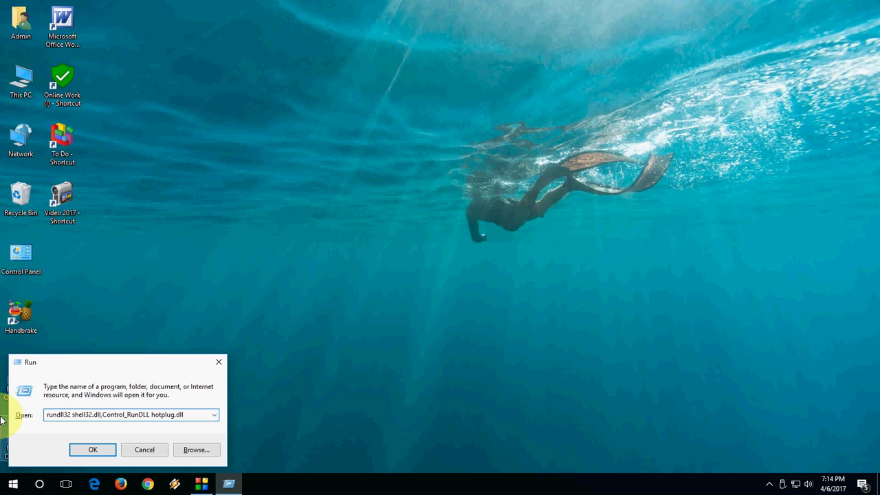
{"action": "left_click", "coordinate": [89, 454]}
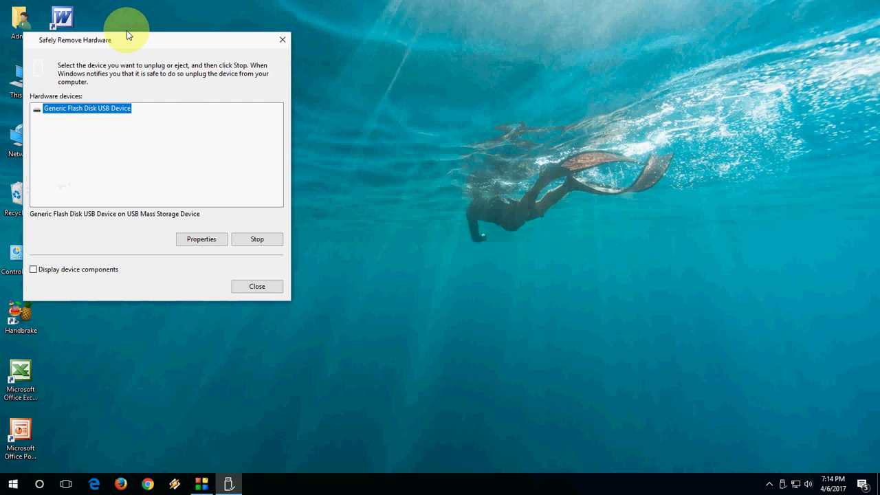
{"action": "left_click_drag", "start_coordinate": [206, 40], "coordinate": [391, 56]}
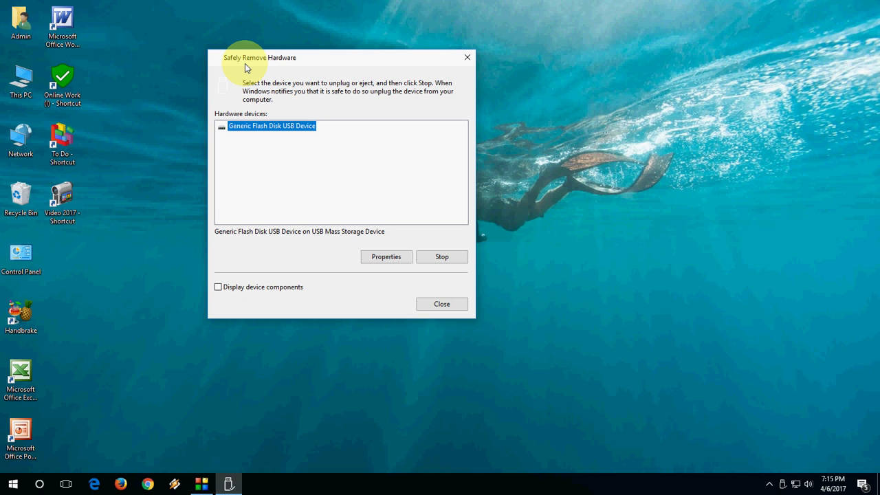
{"action": "left_click", "coordinate": [453, 307]}
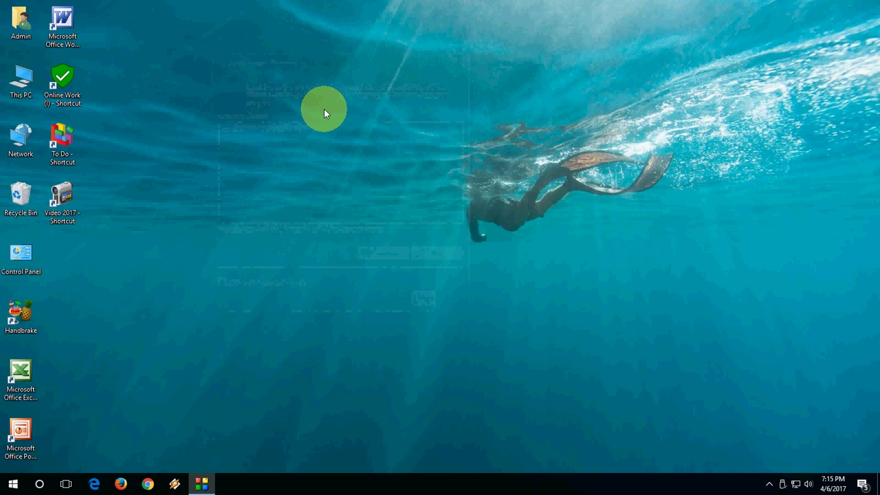
- Create a desktop shortcut for "rundll32 shell32.dll,Control_RunDLL hotplug.dll" and name it "Safely Remove"
{"action": "key", "text": "super+r"}
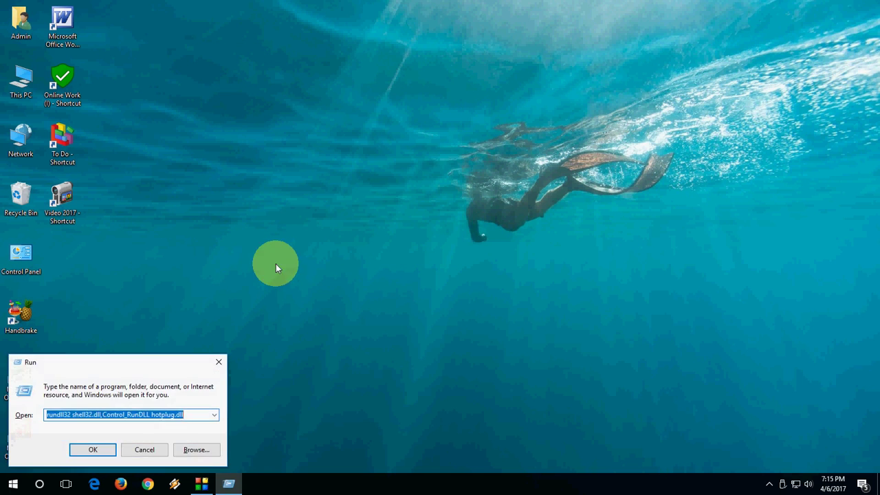
{"action": "key", "text": "Escape"}
{"action": "right_click", "coordinate": [275, 126]}
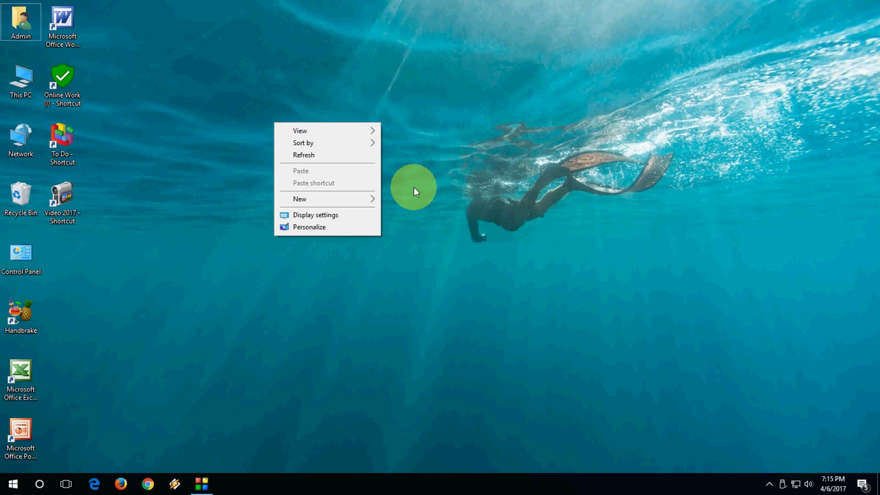
{"action": "right_click", "coordinate": [429, 77]}
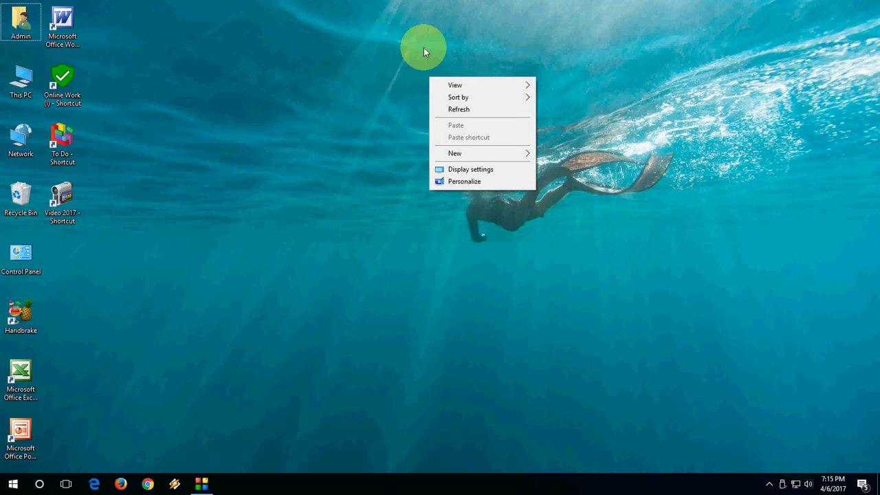
{"action": "mouse_move", "coordinate": [505, 97]}
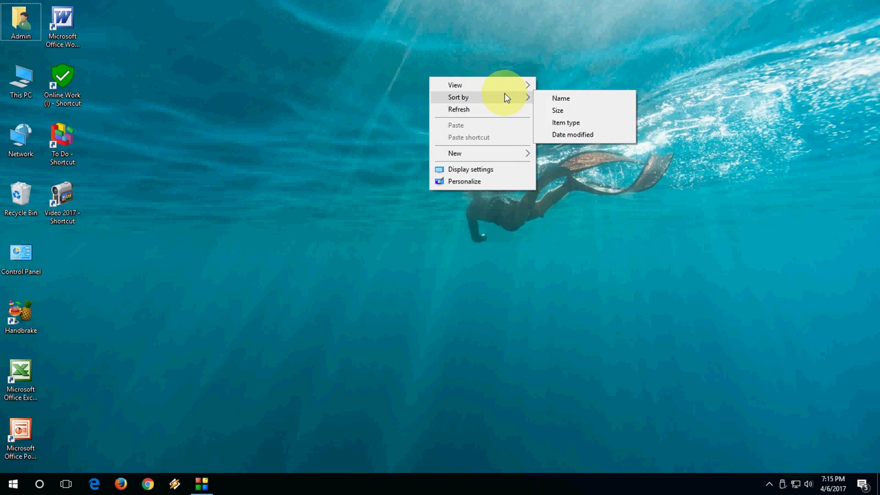
{"action": "mouse_move", "coordinate": [506, 161]}
{"action": "left_click", "coordinate": [584, 168]}
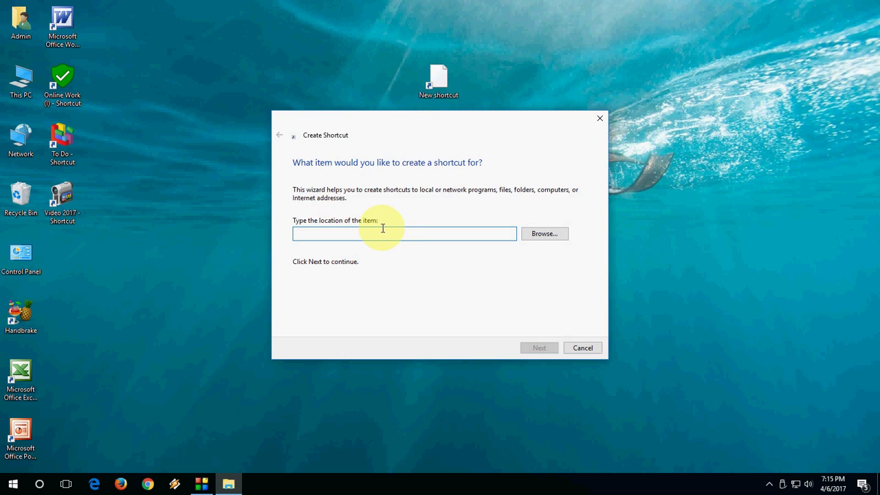
{"action": "type", "text": "rundll32.exe shell32.dll,Control_RunDLL hotplug.dll"}
{"action": "left_click", "coordinate": [525, 348]}
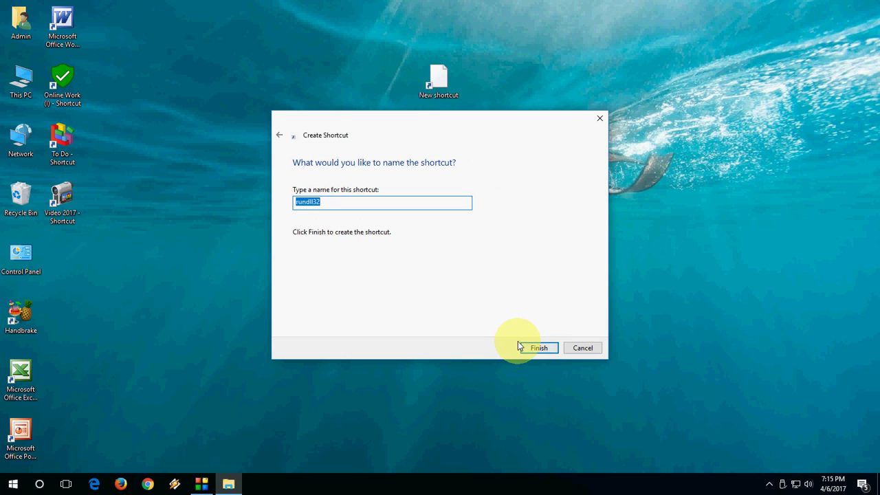
{"action": "type", "text": "Safely Remove"}
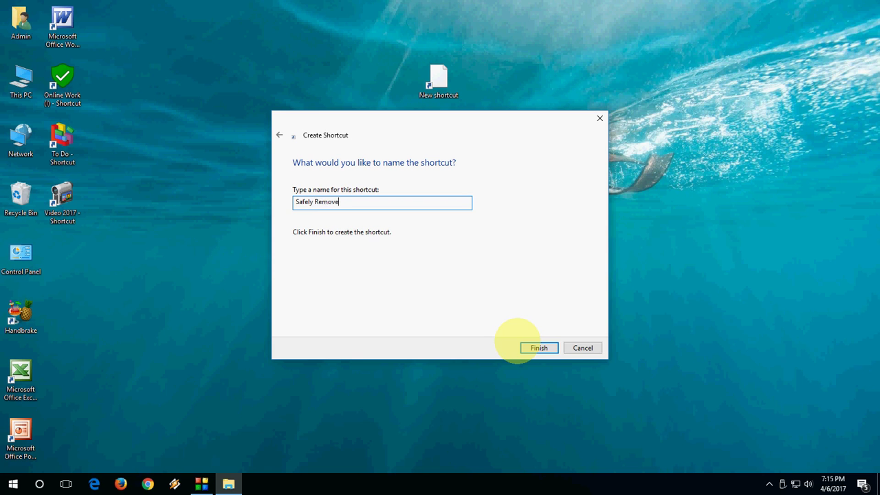
{"action": "left_click", "coordinate": [539, 348]}
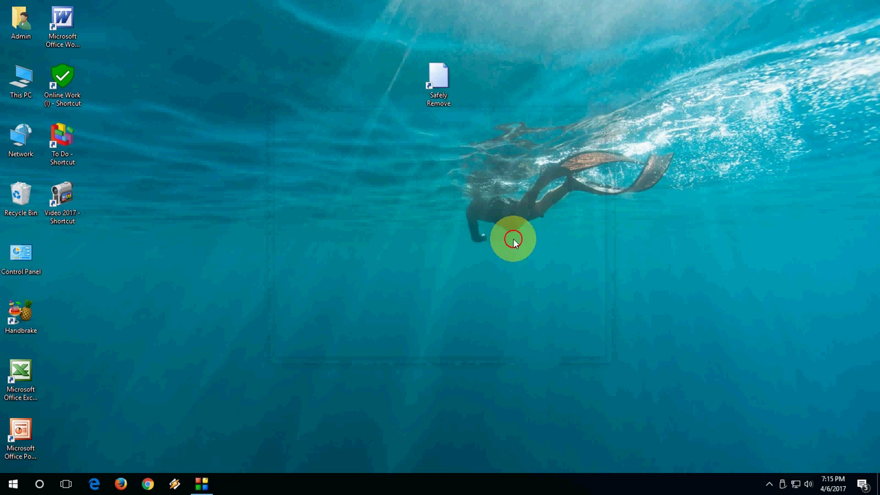
- Test the Safely Remove desktop shortcut, close the Safely Remove Hardware dialog and refresh the desktop
{"action": "left_click", "coordinate": [434, 90]}
{"action": "double_click", "coordinate": [432, 90]}
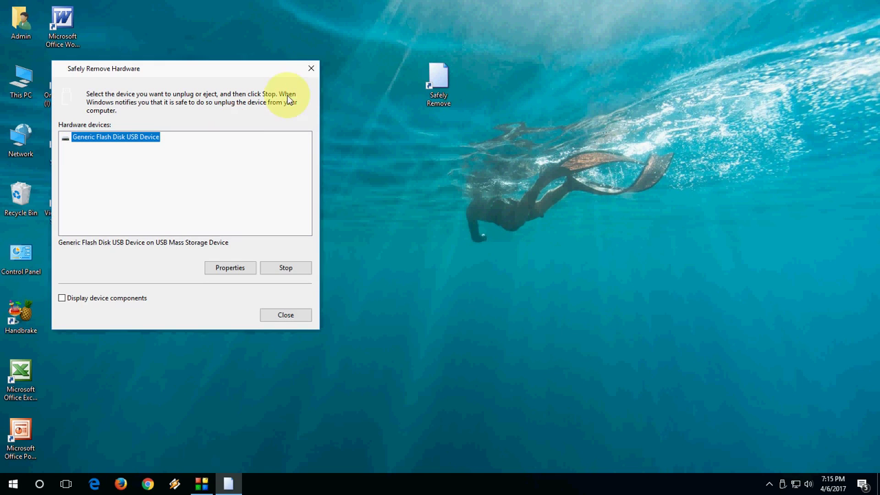
{"action": "left_click", "coordinate": [310, 67]}
{"action": "right_click", "coordinate": [197, 113]}
{"action": "left_click", "coordinate": [226, 142]}
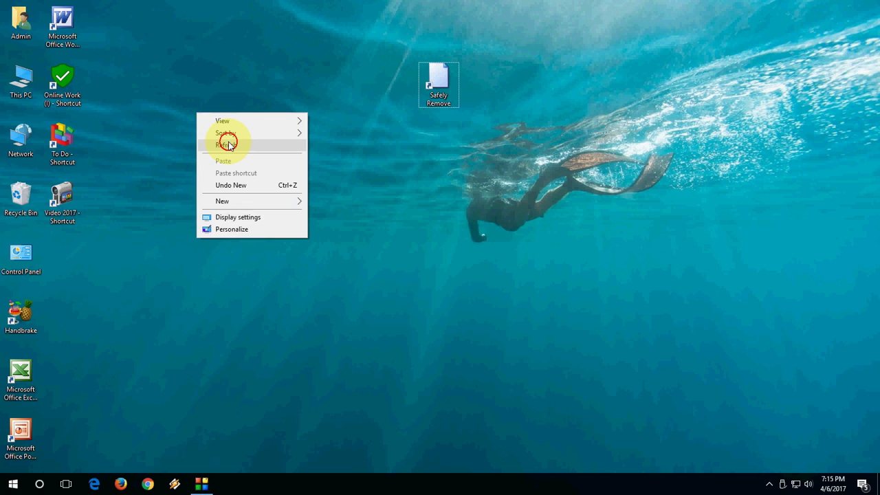